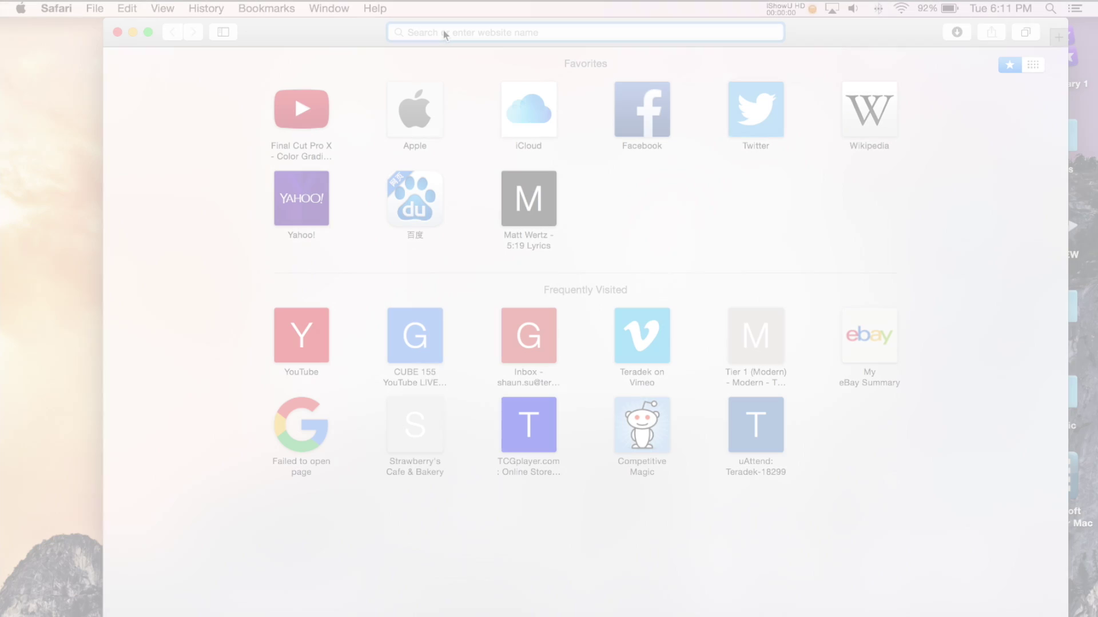
Go to the Cube's address 10.0.7.117 in Safari and log in with the device credentials
left_click(222, 139)
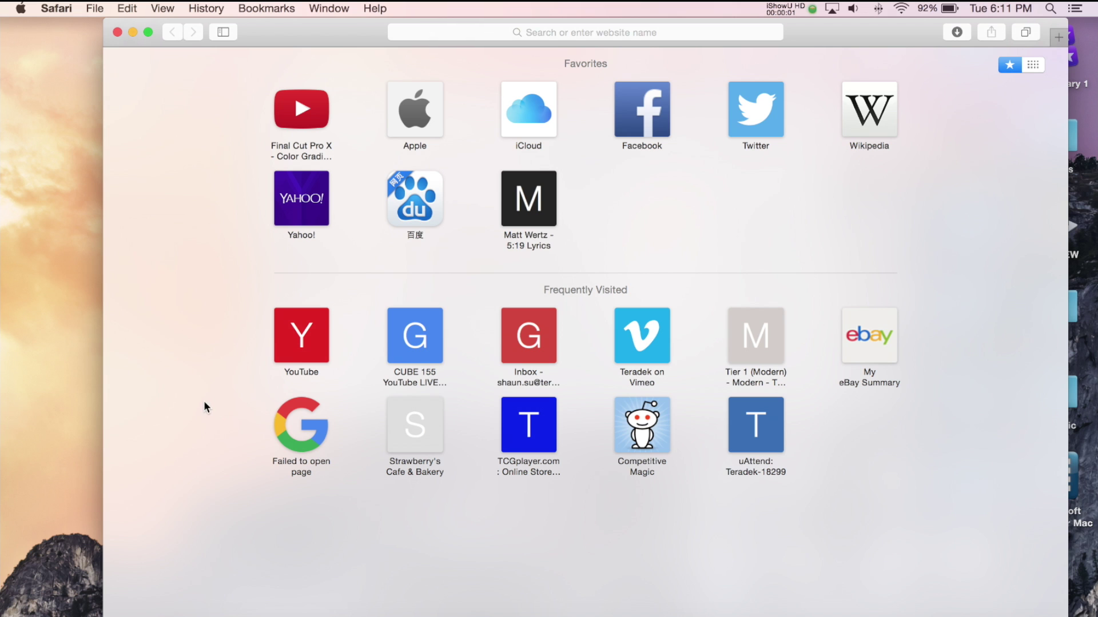
left_click(432, 36)
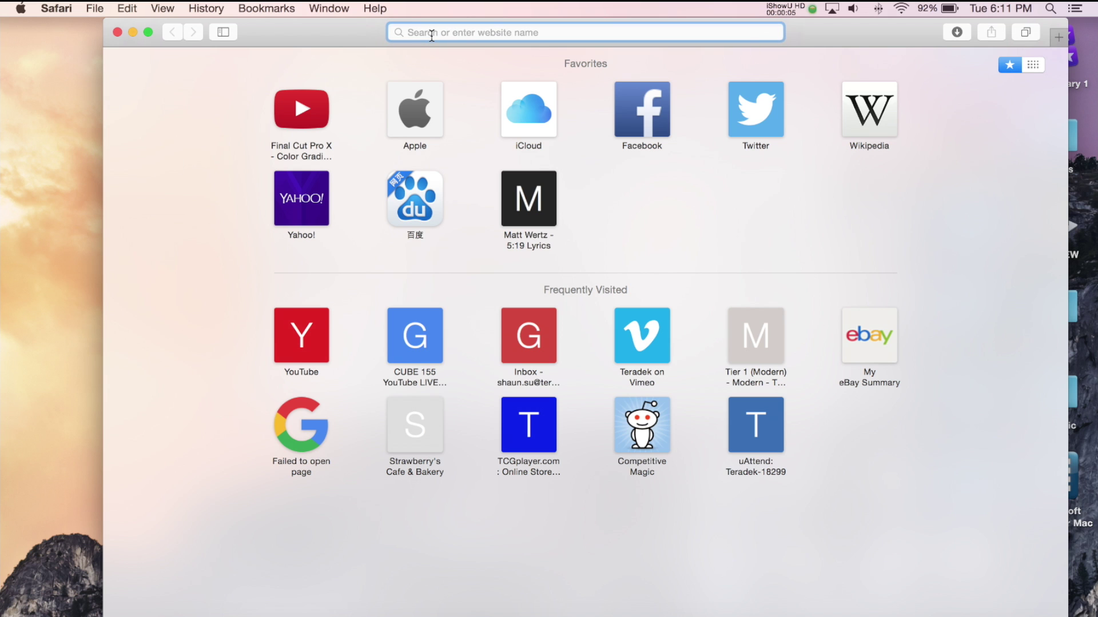
type("10.0.")
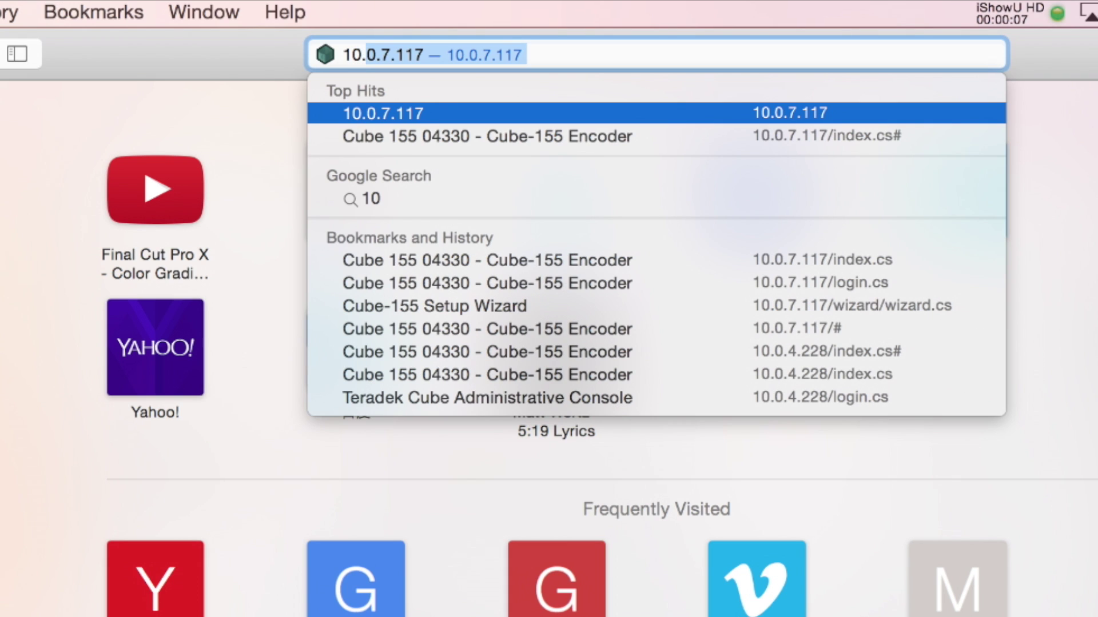
type("7.117")
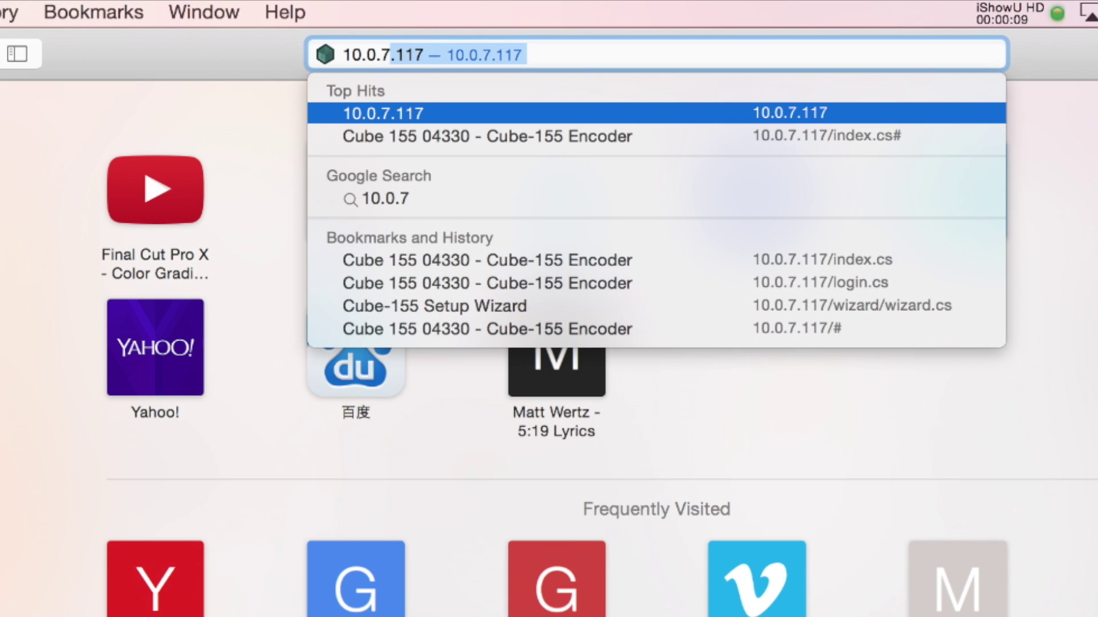
key("Return")
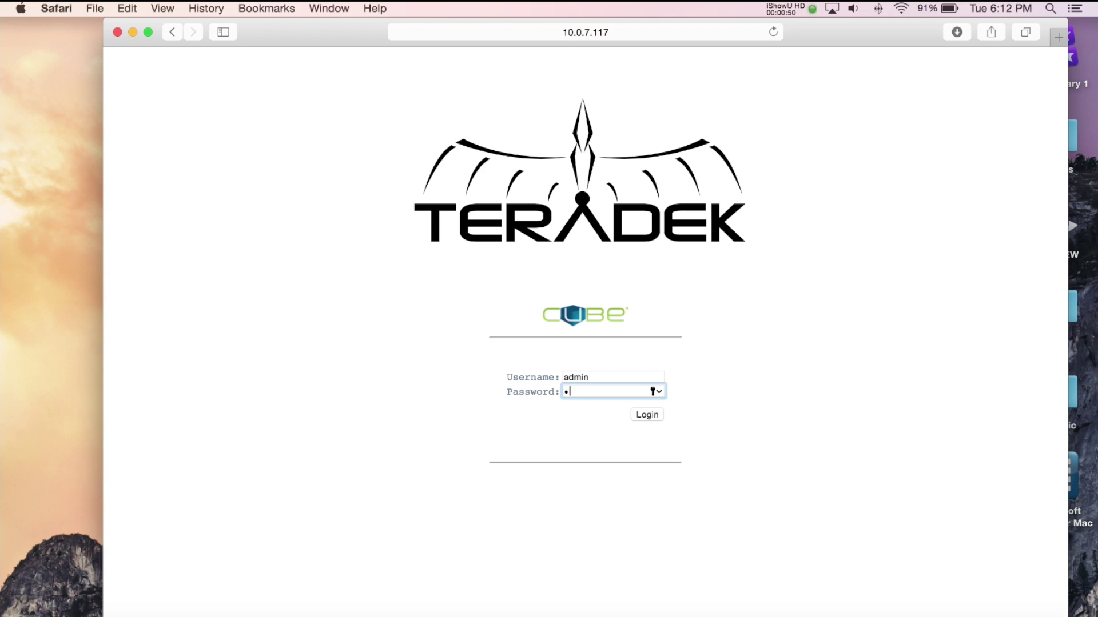
key("Return")
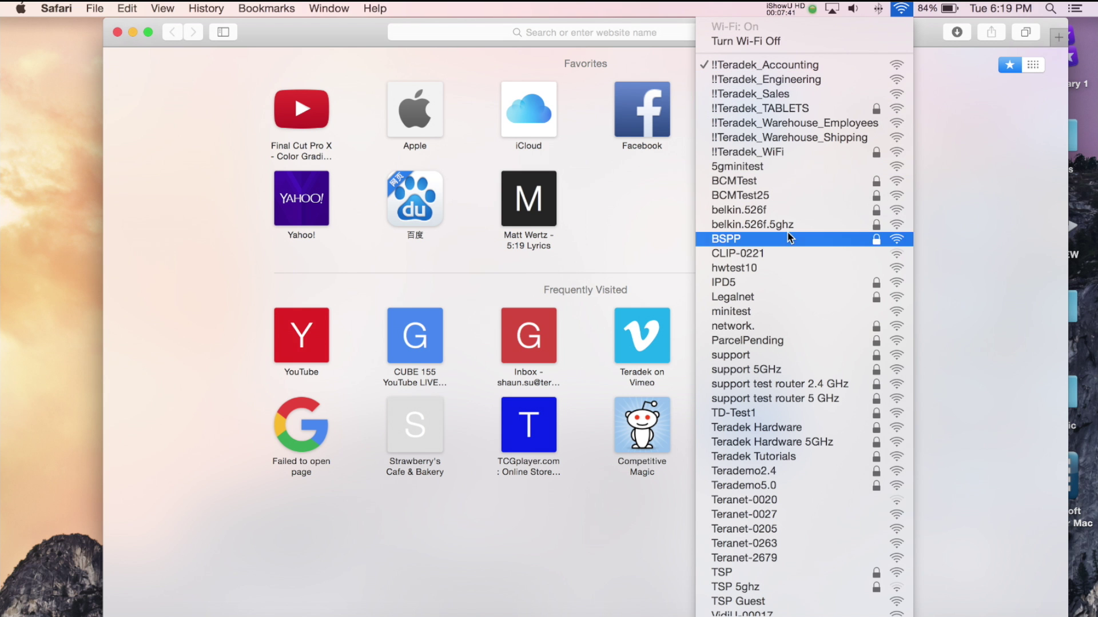
Join the Teradek Tutorials Wi-Fi network with its WPA2 password and confirm it's connected
left_click(772, 458)
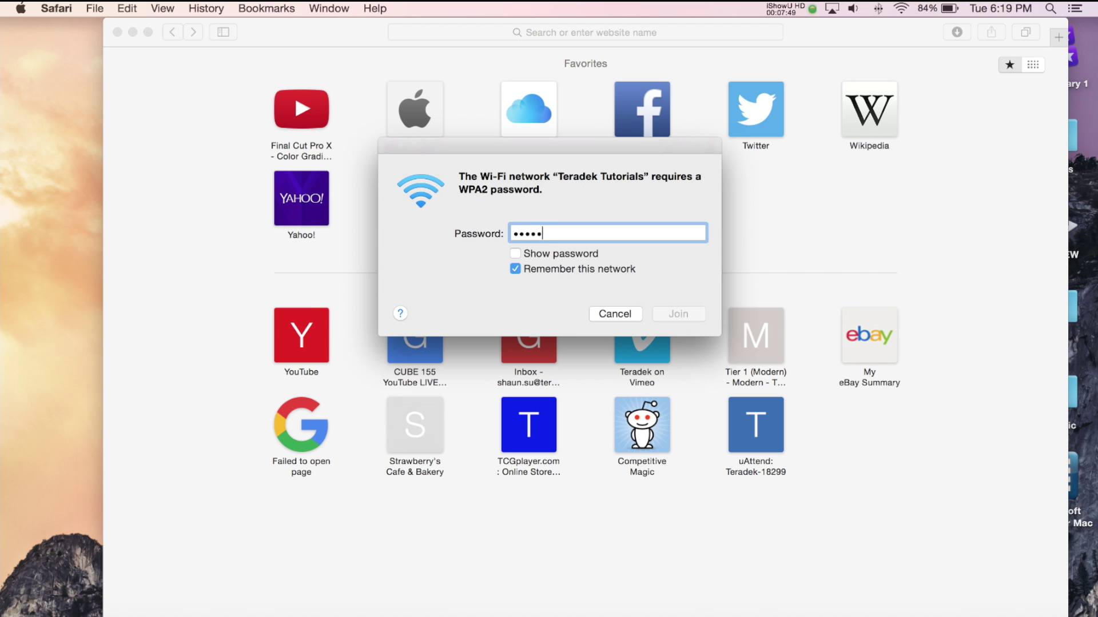
left_click(677, 314)
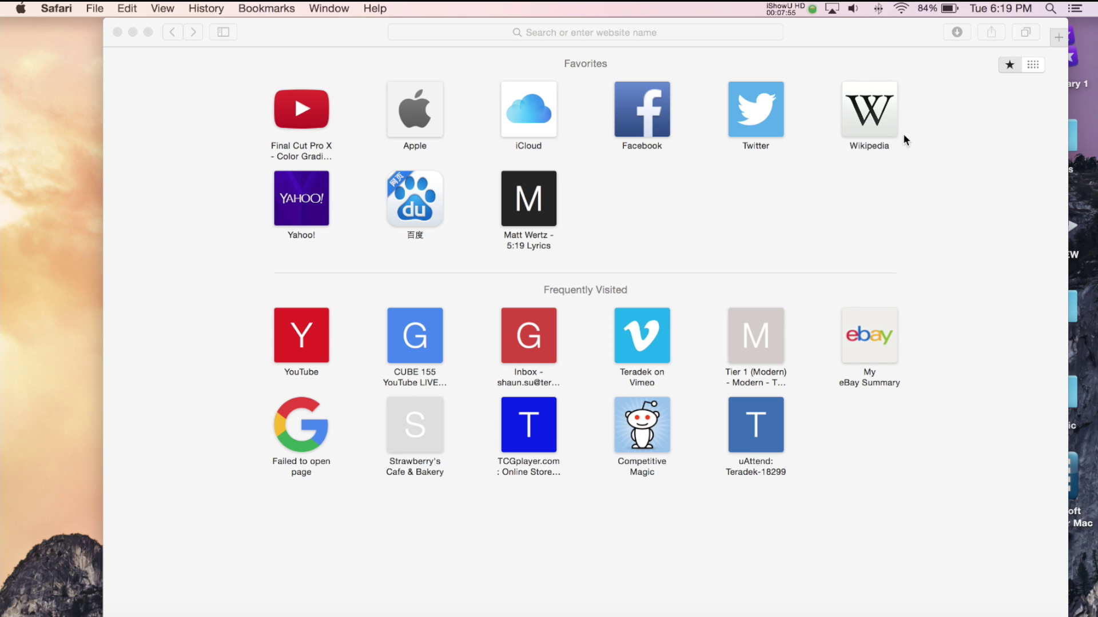
left_click(902, 10)
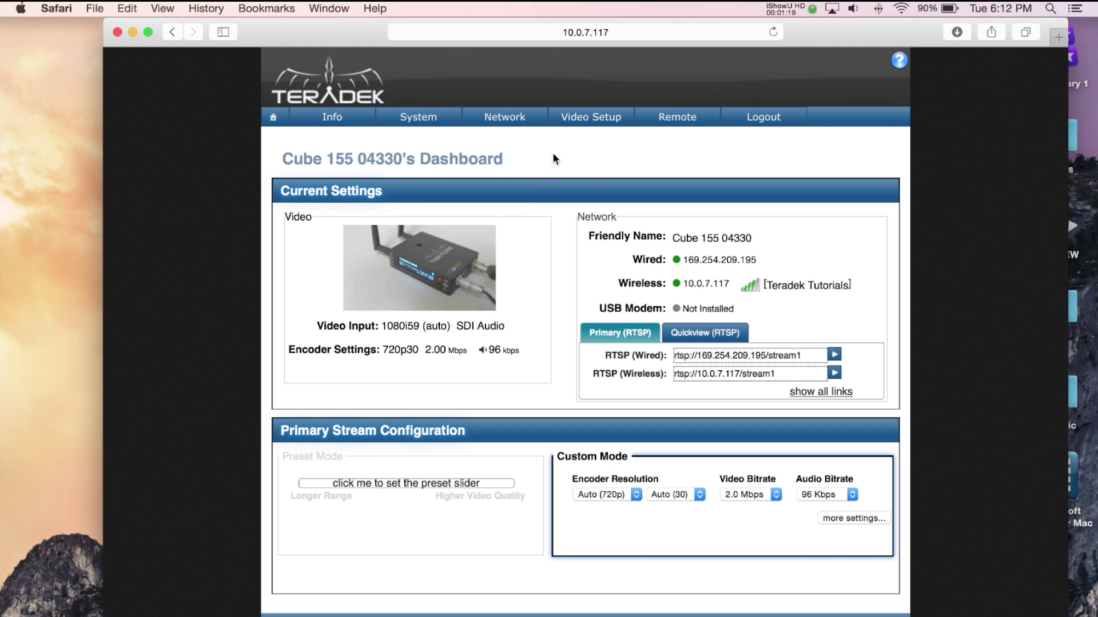
In Stream Settings, choose Live Internet Streaming mode with YouTube Live as provider, then begin device pairing
mouse_move(582, 122)
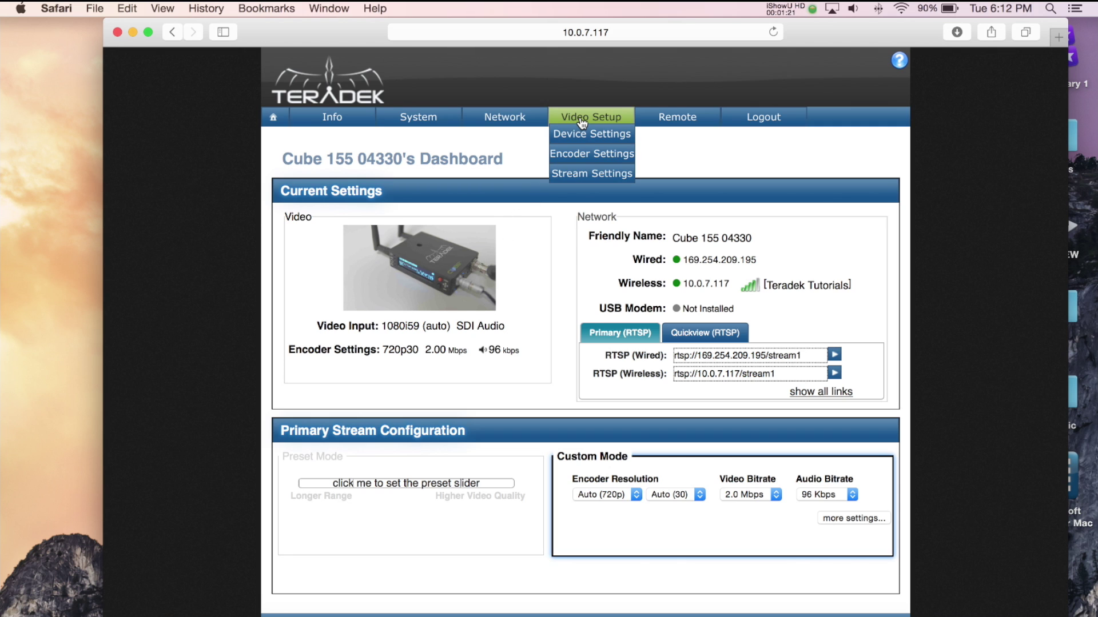
left_click(589, 174)
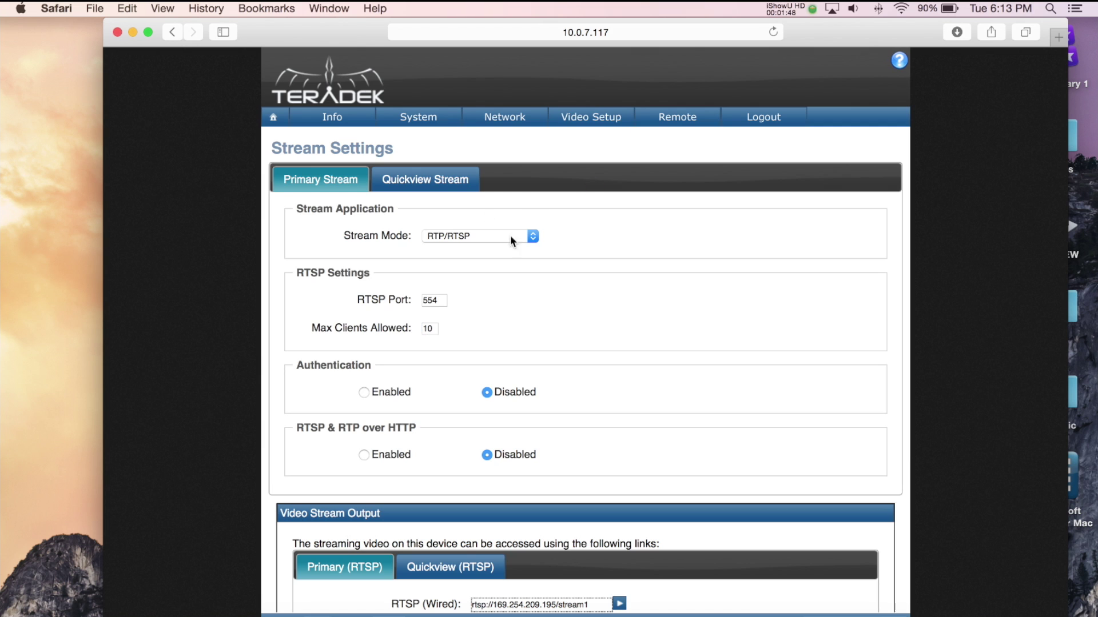
left_click(533, 237)
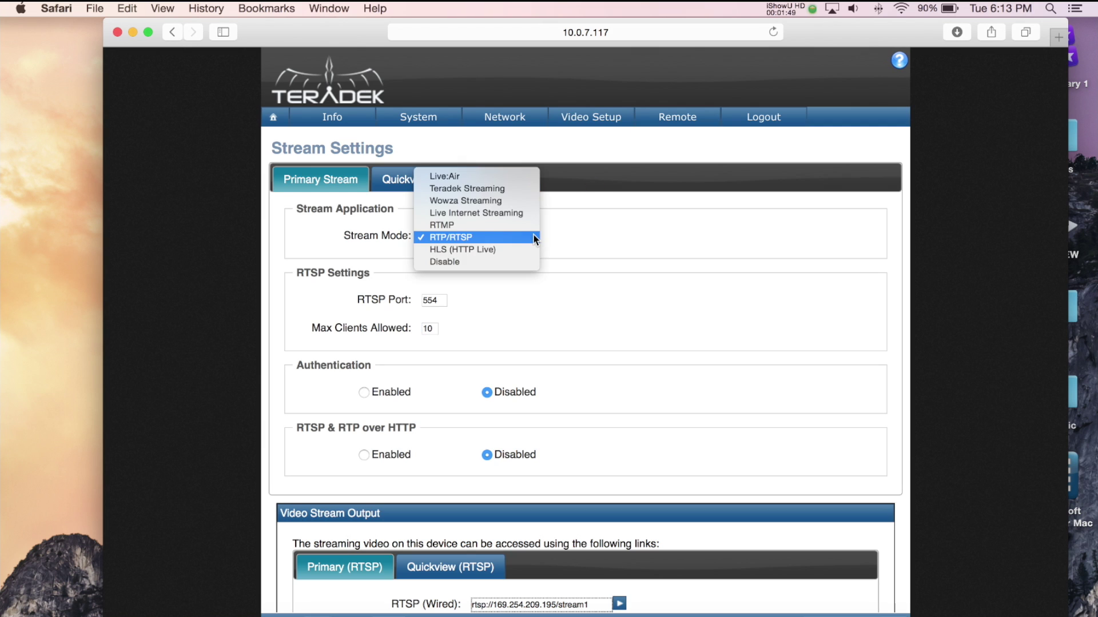
left_click(504, 212)
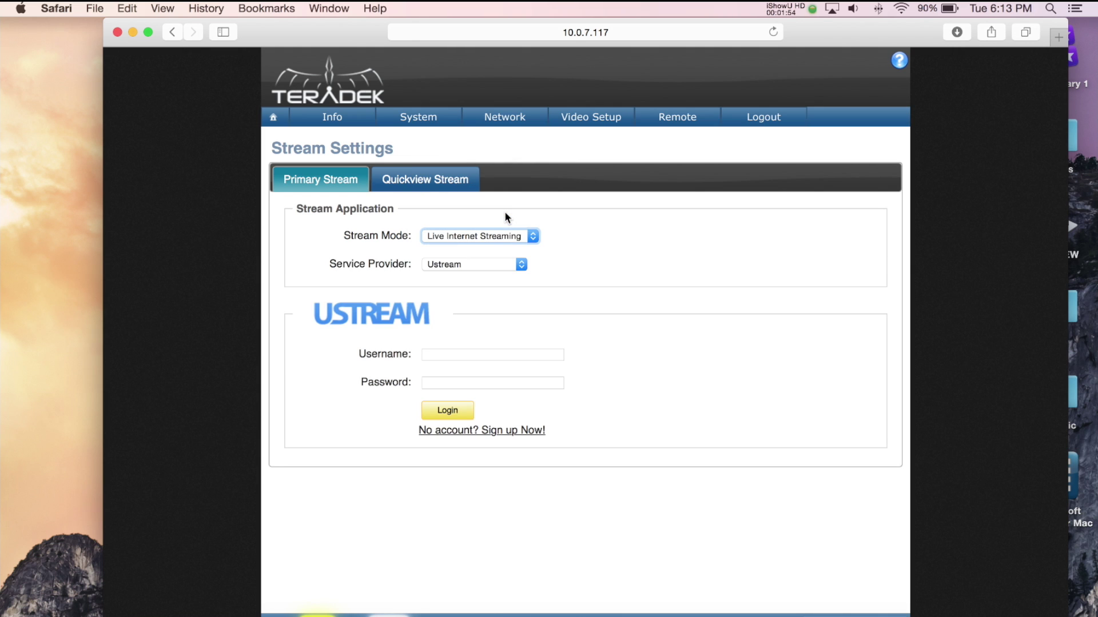
left_click(516, 264)
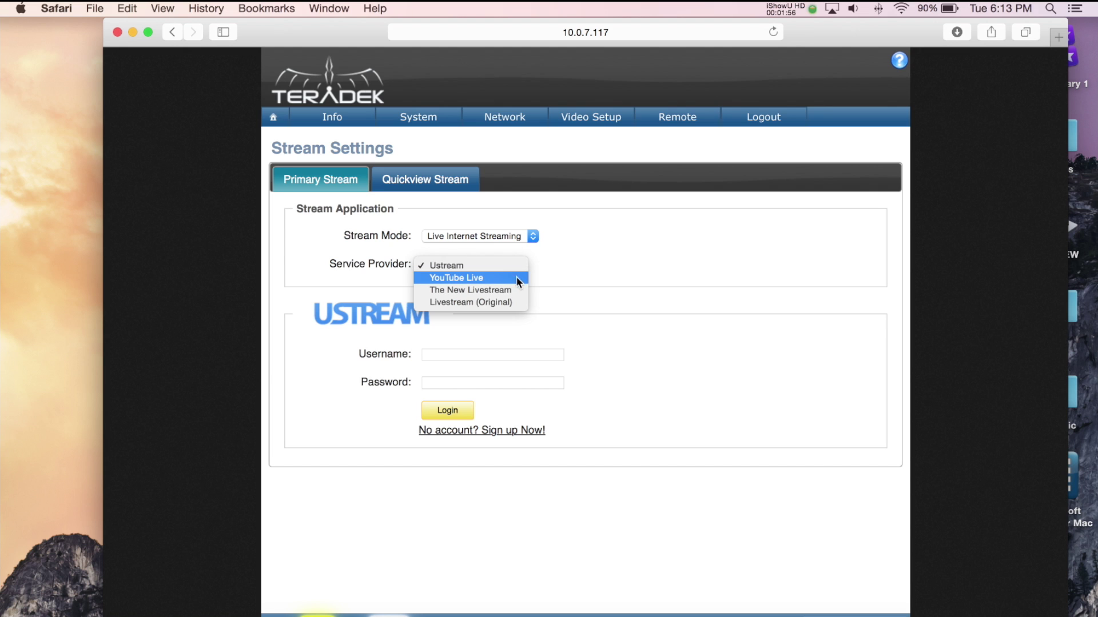
left_click(504, 279)
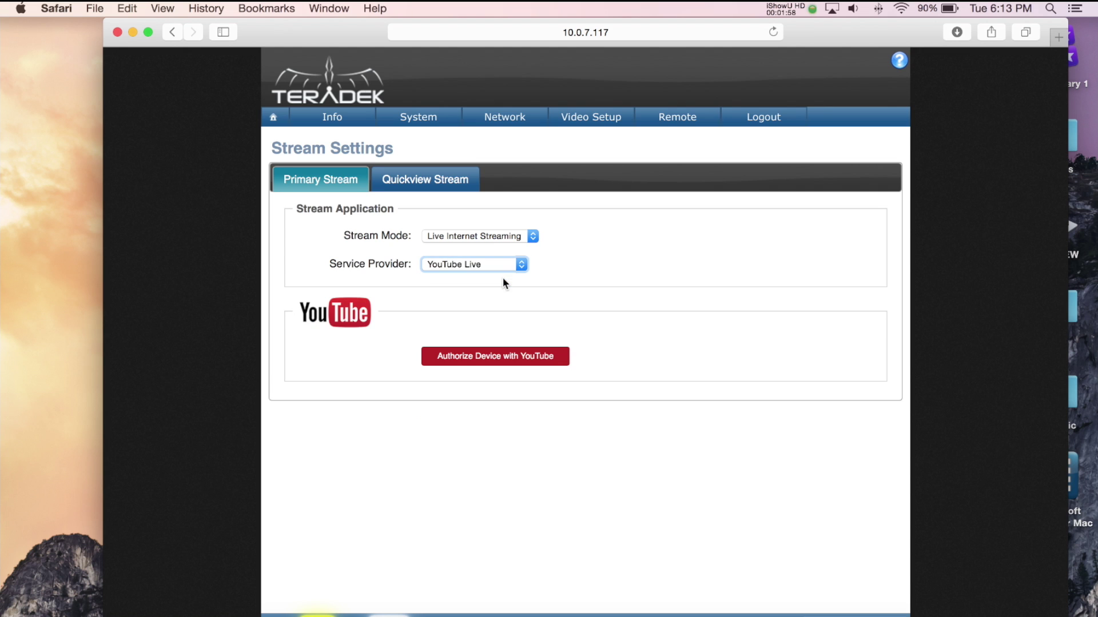
left_click(489, 357)
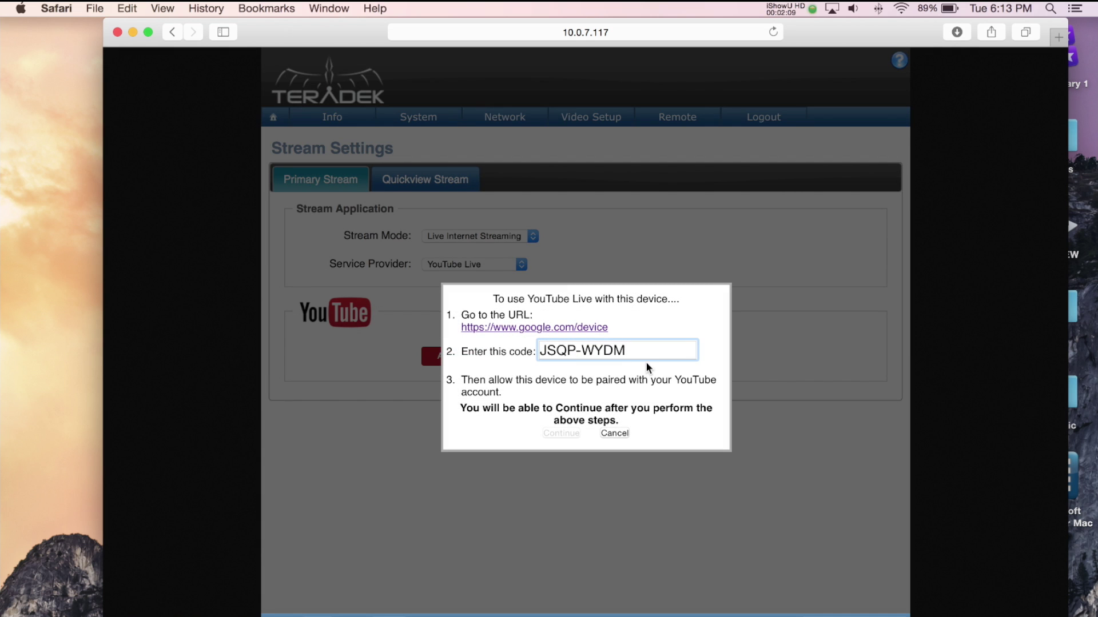
Copy the Cube's pairing code and submit it on google.com/device under the company Google account
left_click_drag(640, 351, 526, 355)
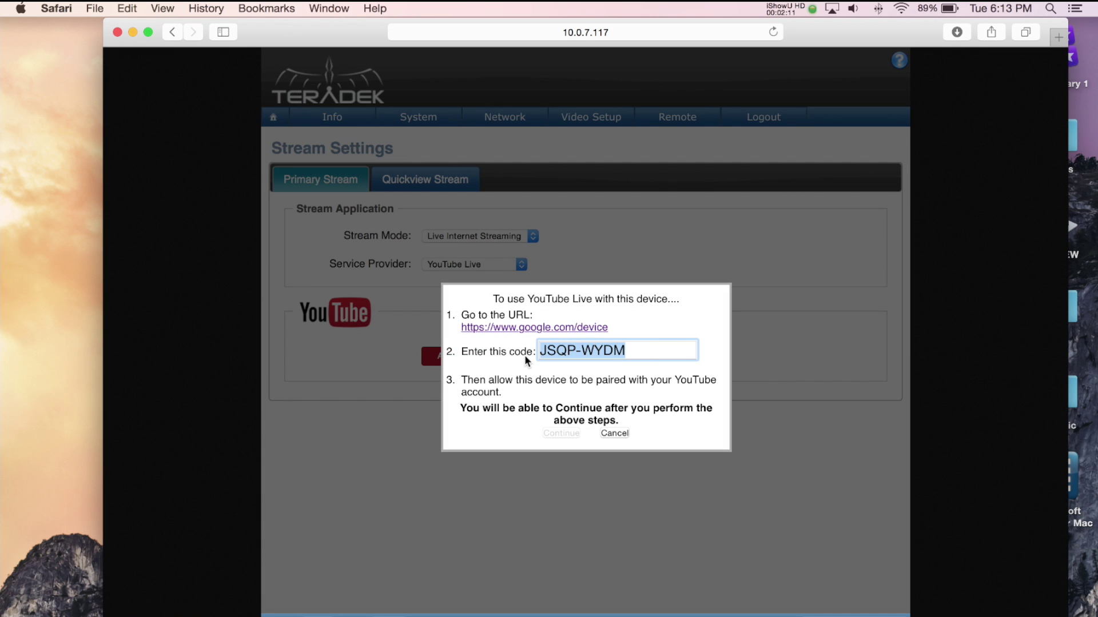
left_click(525, 328)
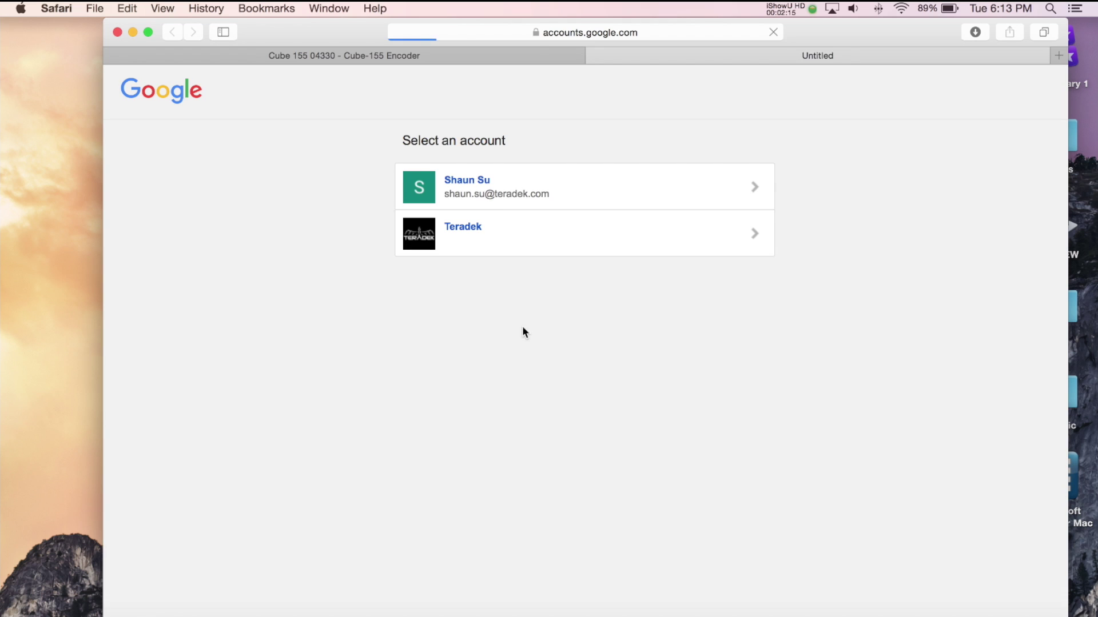
left_click(471, 227)
left_click(475, 303)
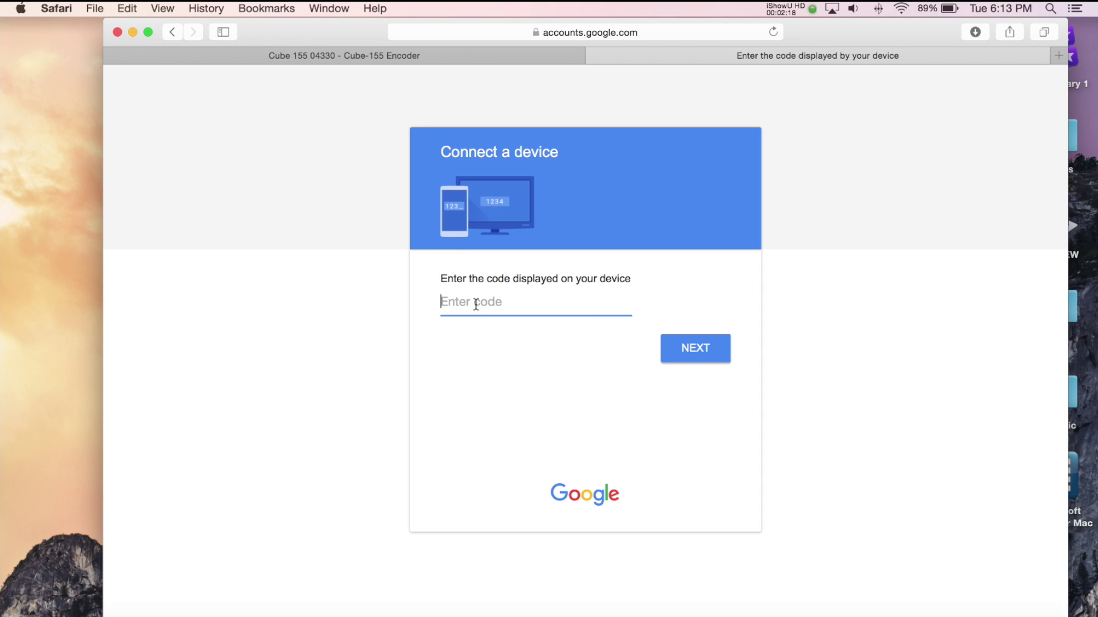
key("super+v")
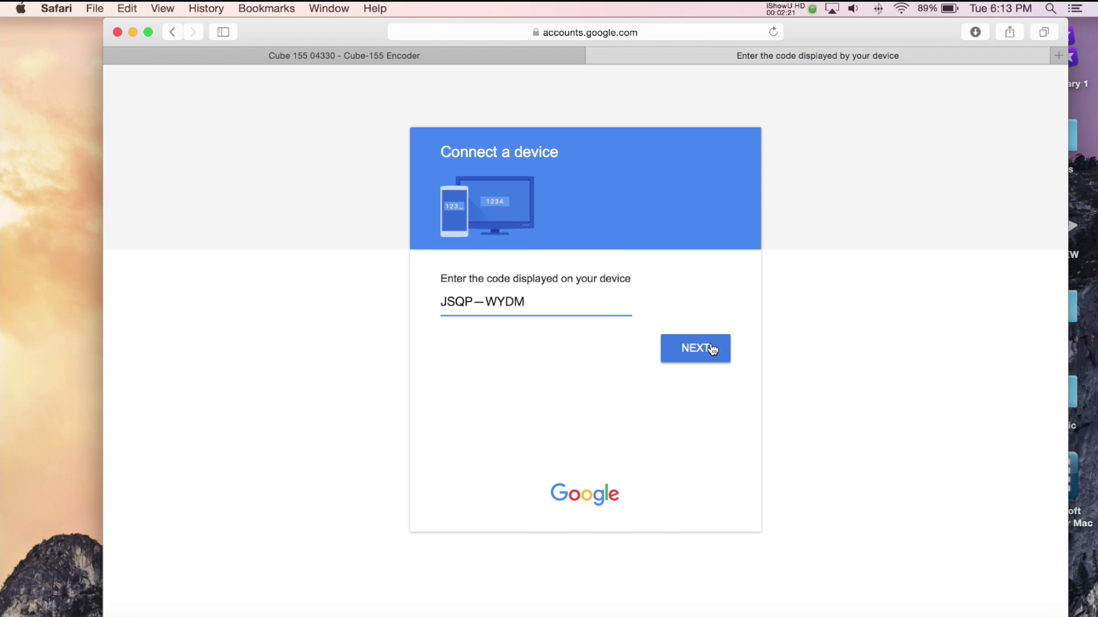
left_click(696, 346)
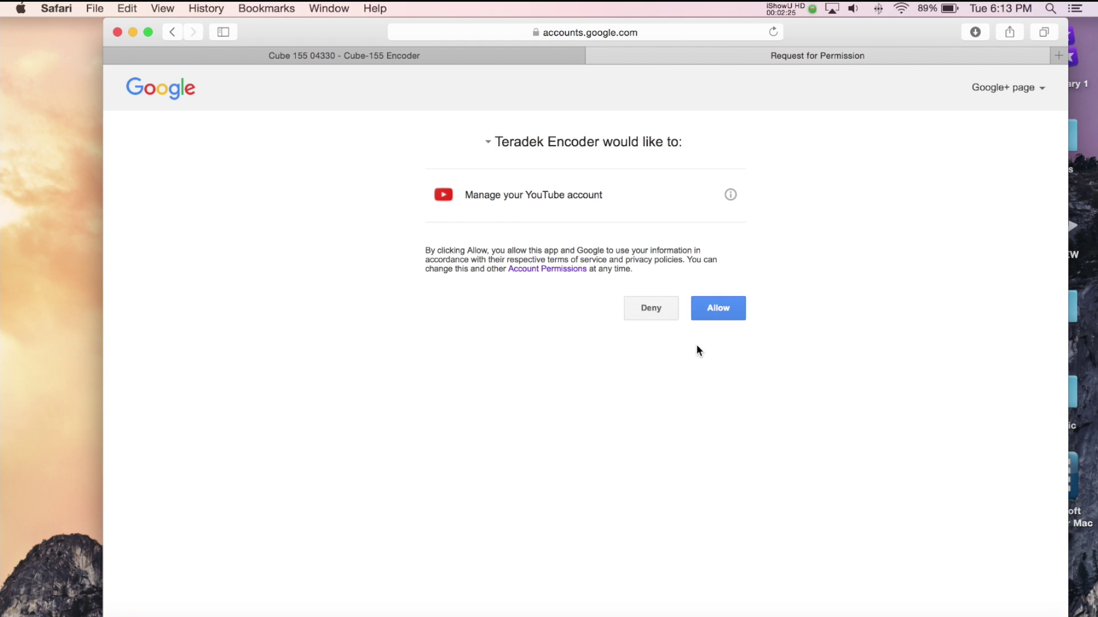
Allow the Teradek Encoder to manage the YouTube account and finish pairing in the Cube tab
left_click(710, 314)
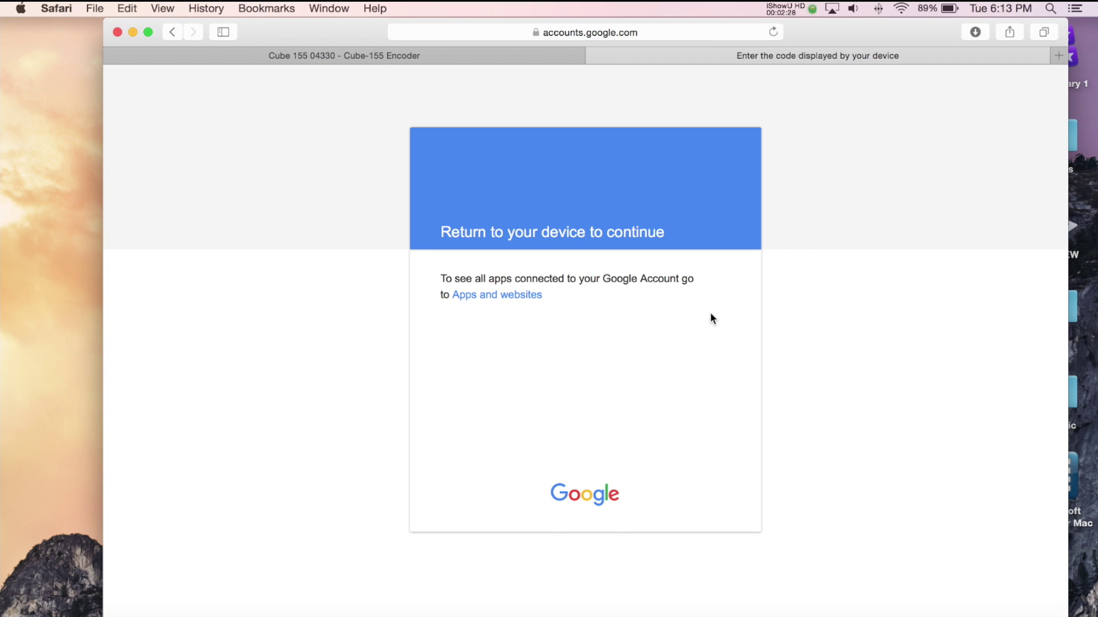
left_click(338, 57)
left_click(567, 438)
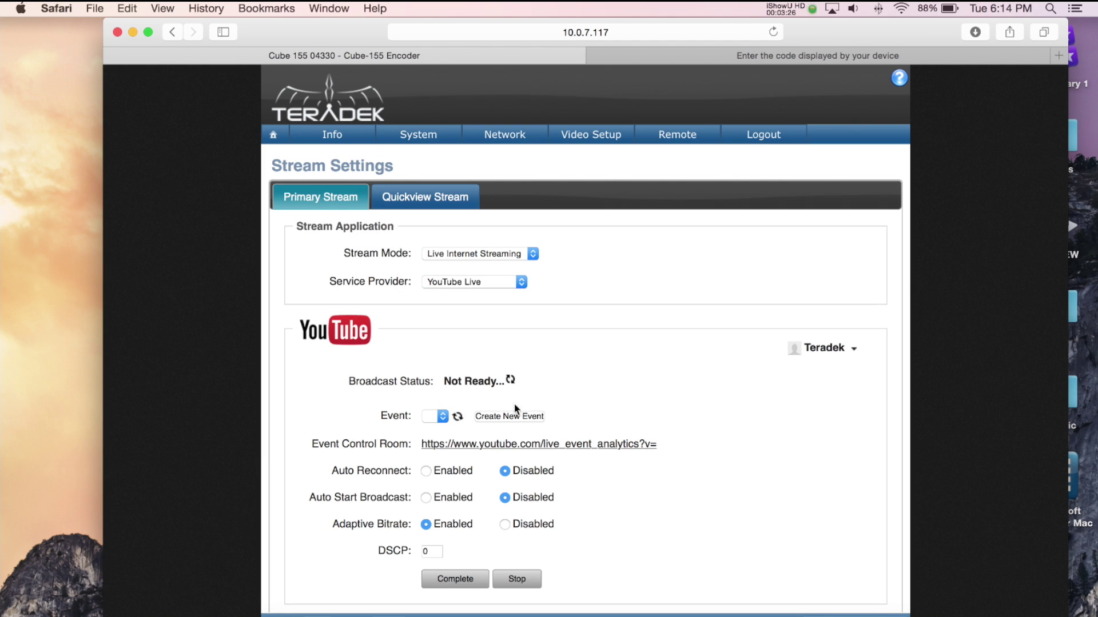
Create a Public YouTube event titled 'teradek tutorial cube' with description 'new tutorial!'
scroll(494, 420, "down", 1)
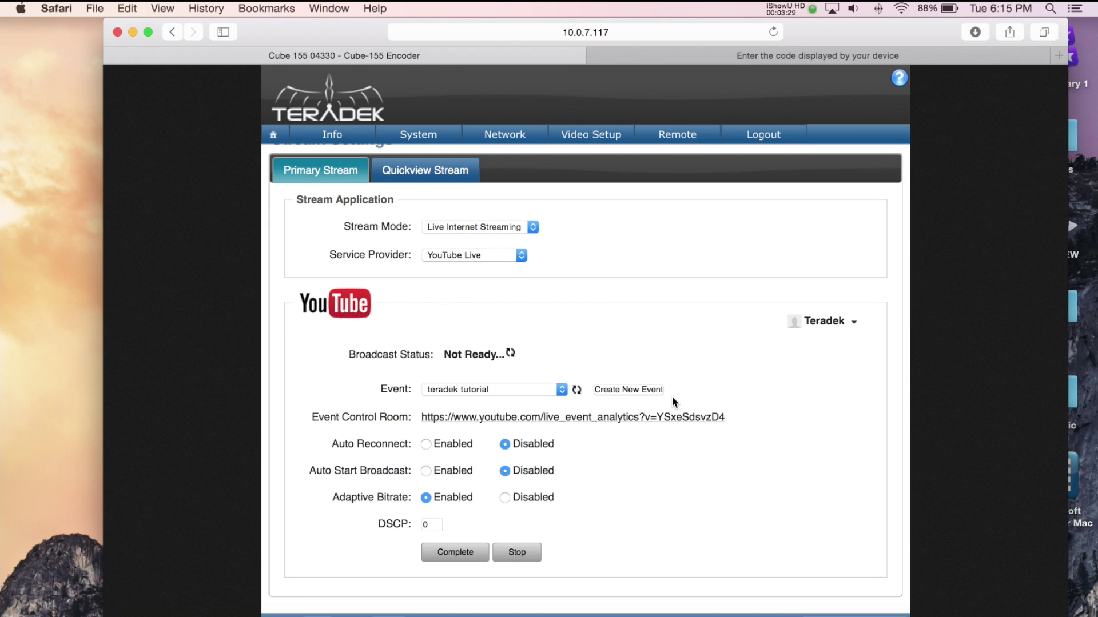
left_click(636, 392)
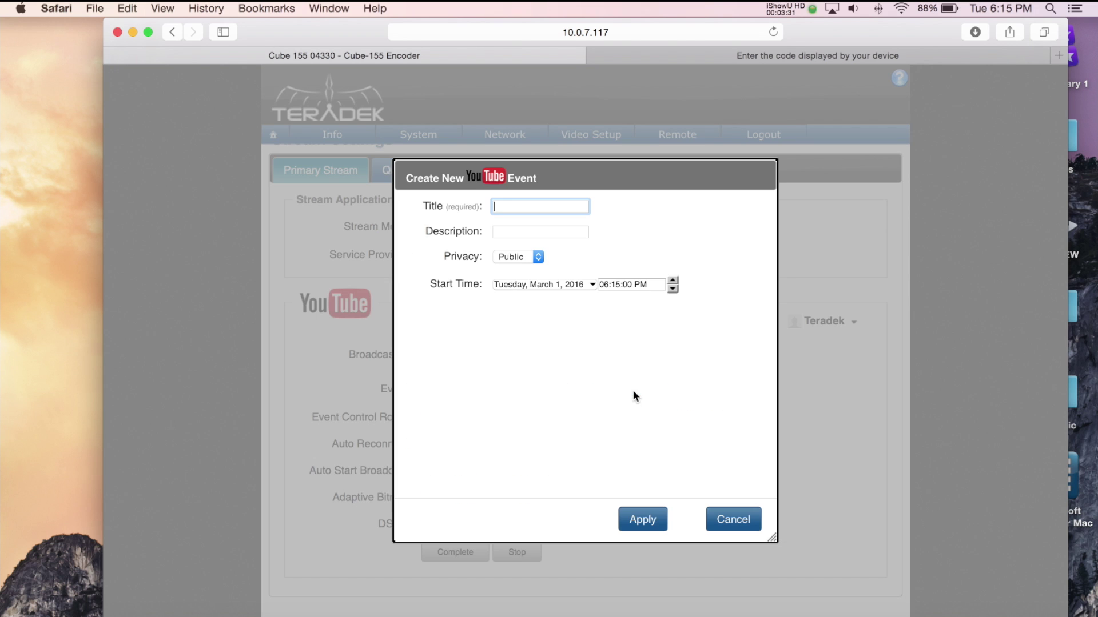
type("teradek tu")
type("torial ")
type("cube")
left_click(508, 231)
type("new tutorial!")
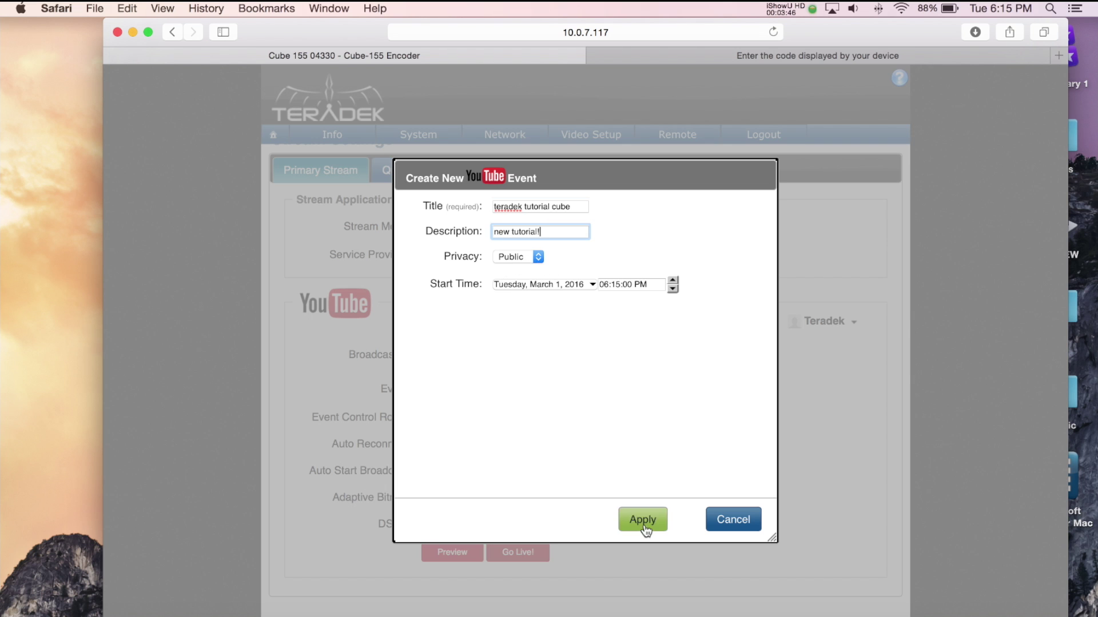
left_click(641, 521)
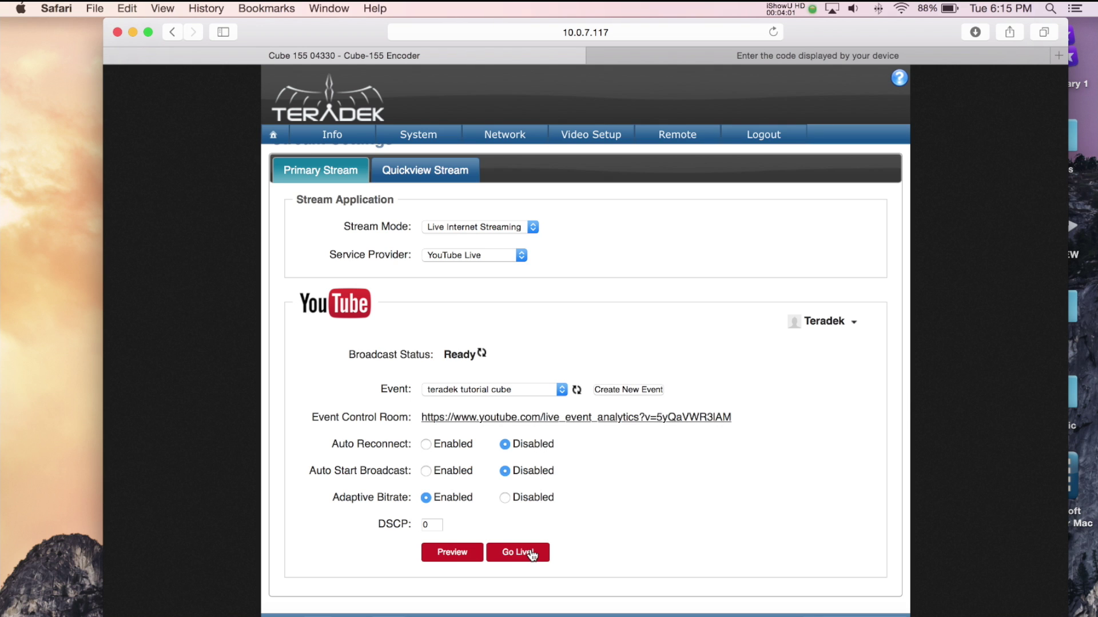
Go live on YouTube with the 'teradek tutorial cube' event
left_click(530, 553)
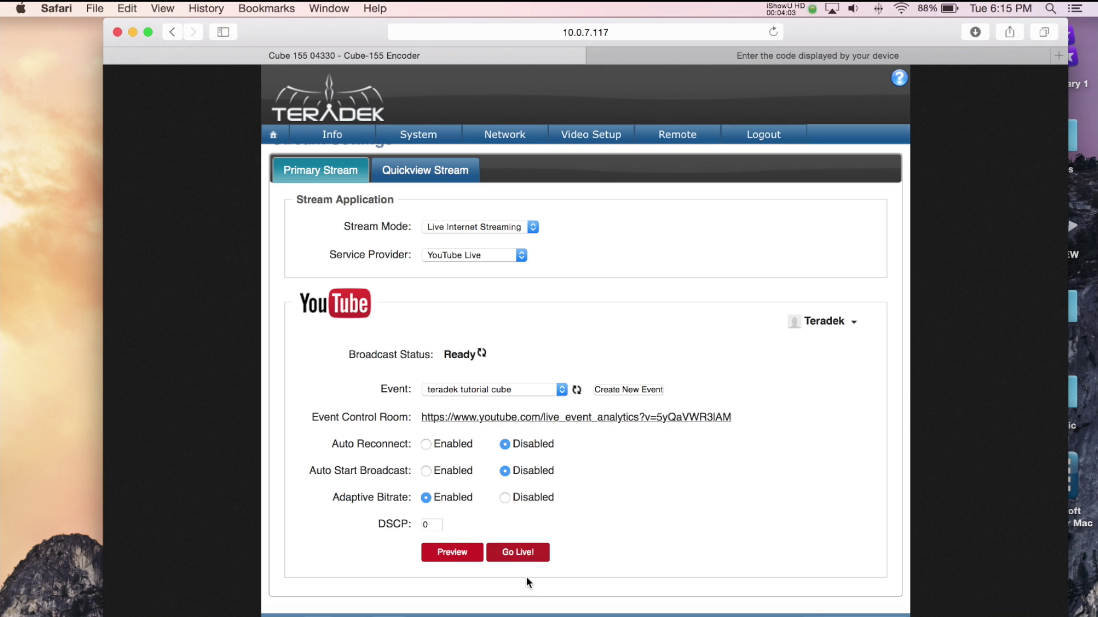